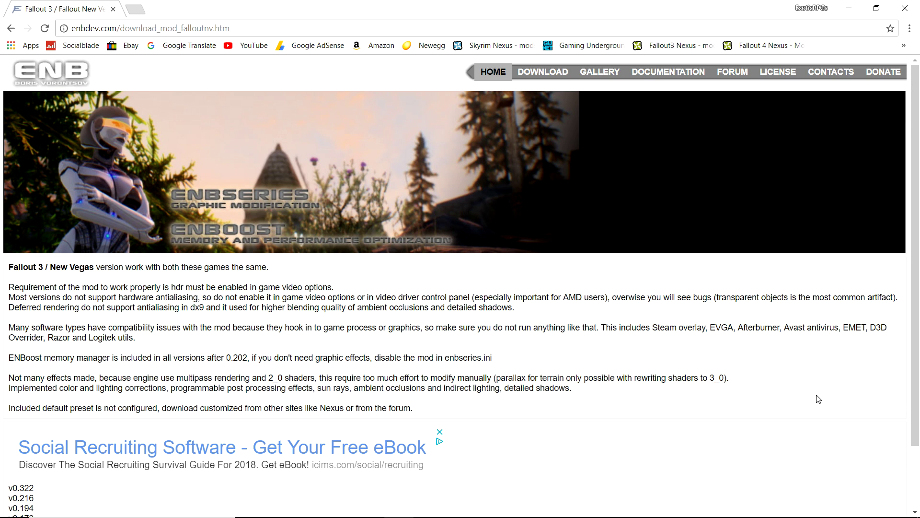
# Step: Open the ENBSeries v0.322 page and download enbseries_falloutnv.zip for Fallout 3 / New Vegas
pyautogui.scroll(-3, 779, 342)
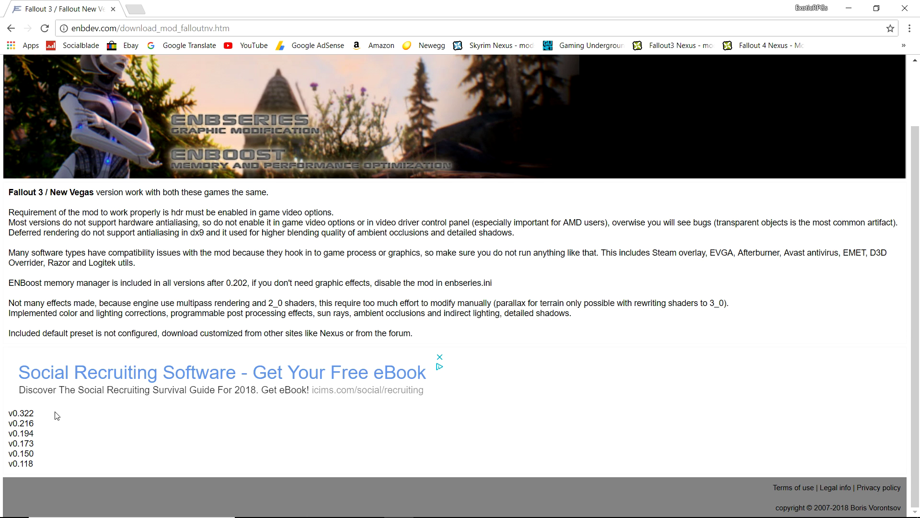
pyautogui.click(30, 413)
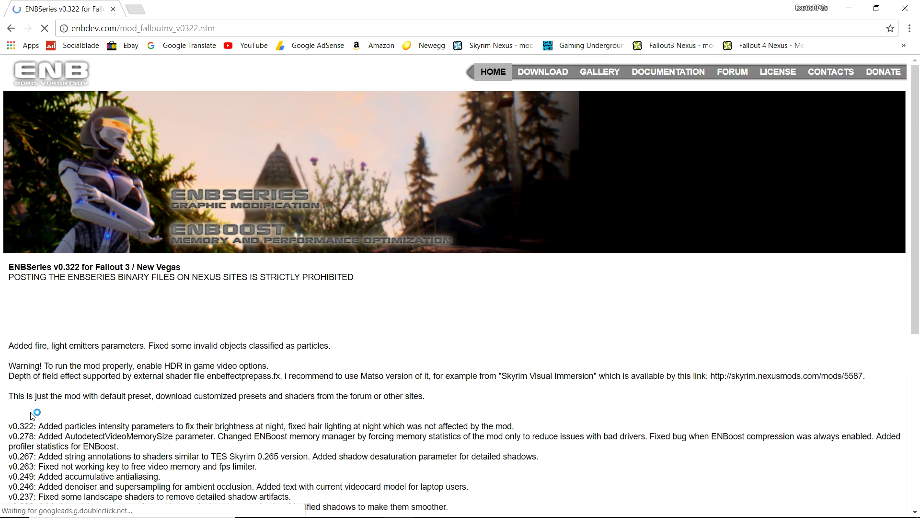
pyautogui.scroll(-6, 32, 416)
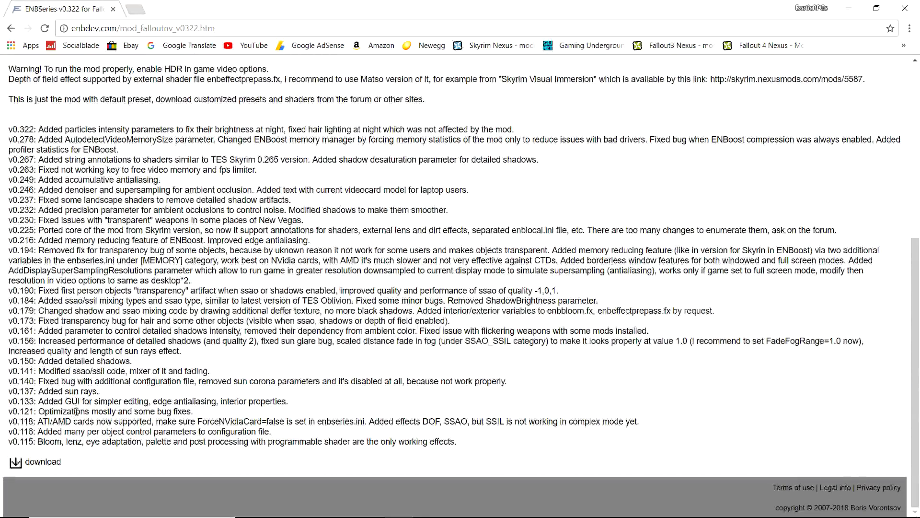
pyautogui.click(19, 465)
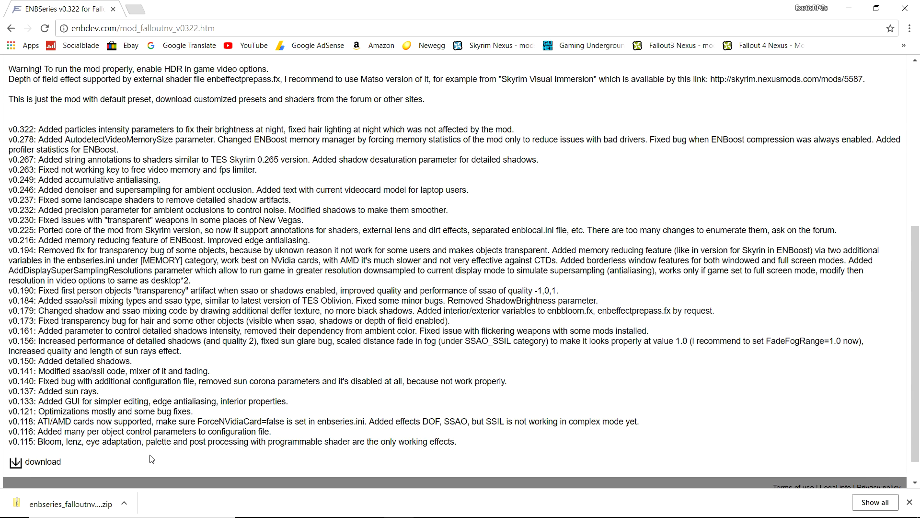
pyautogui.click(125, 504)
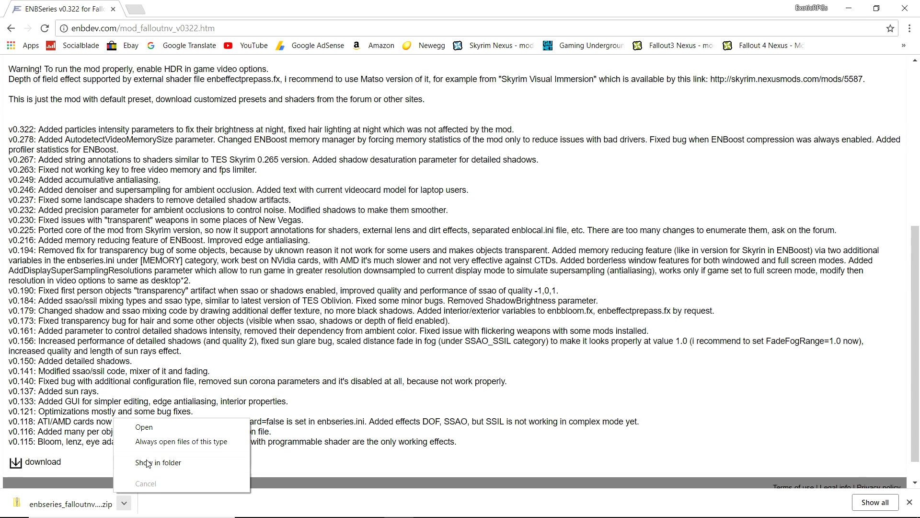
# Step: Extract enbseries_falloutnv.zip in Downloads into E:\Downloads\enbseries_falloutnv_v0322 (2)
pyautogui.click(148, 464)
pyautogui.rightClick(442, 209)
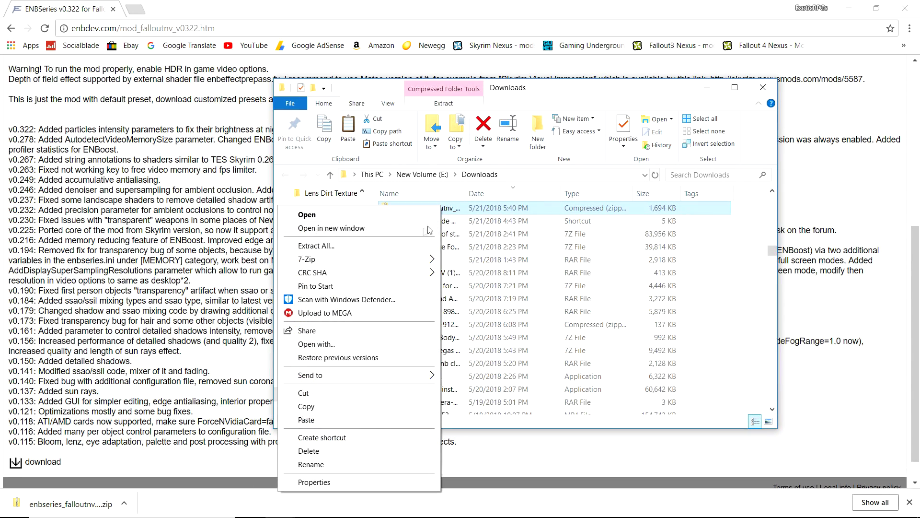
pyautogui.click(405, 244)
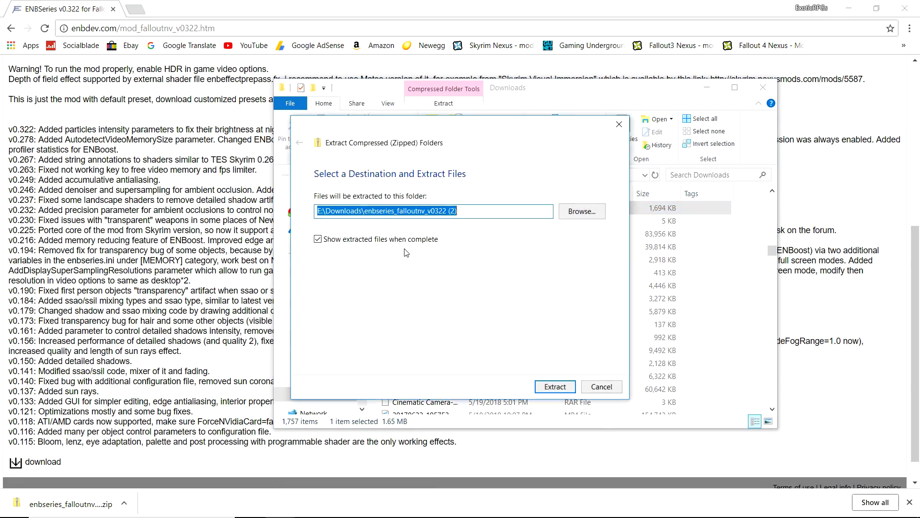
pyautogui.click(546, 388)
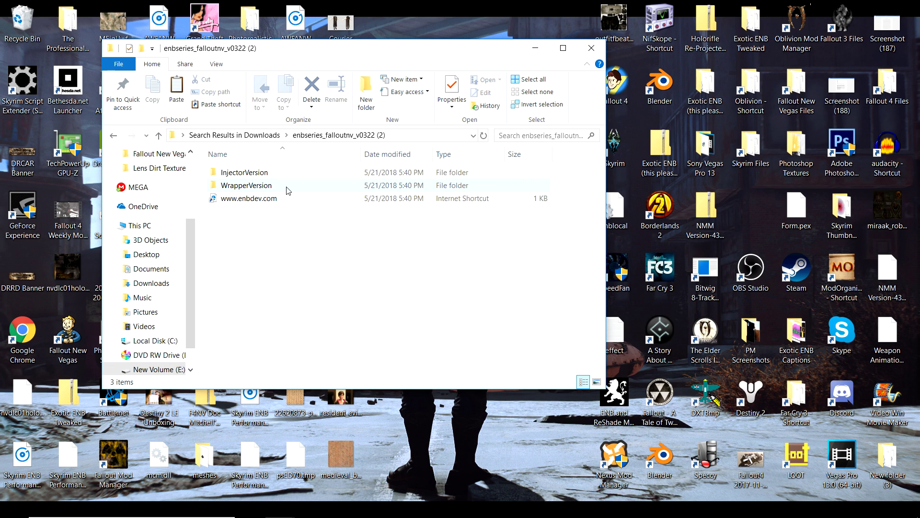
# Step: Open the extracted WrapperVersion folder and a second window from the Fallout New Vegas Files shortcut
pyautogui.moveTo(295, 190)
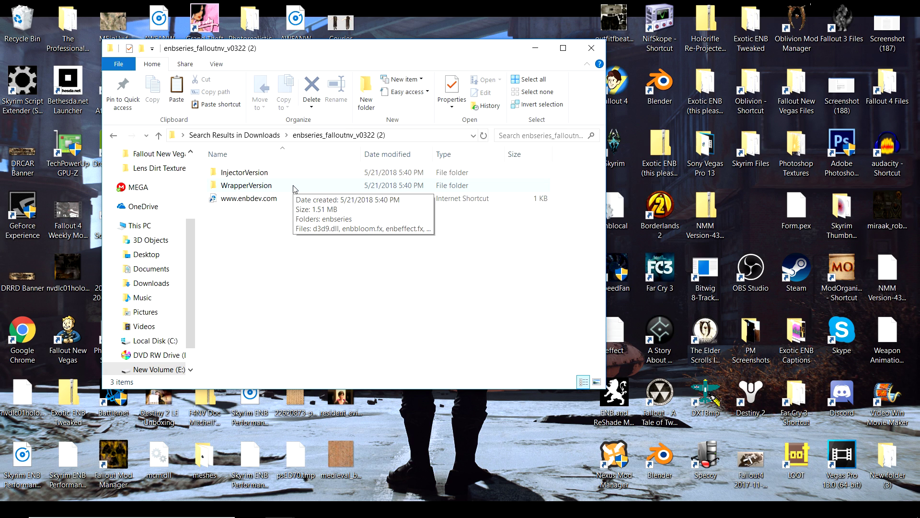
pyautogui.doubleClick(294, 186)
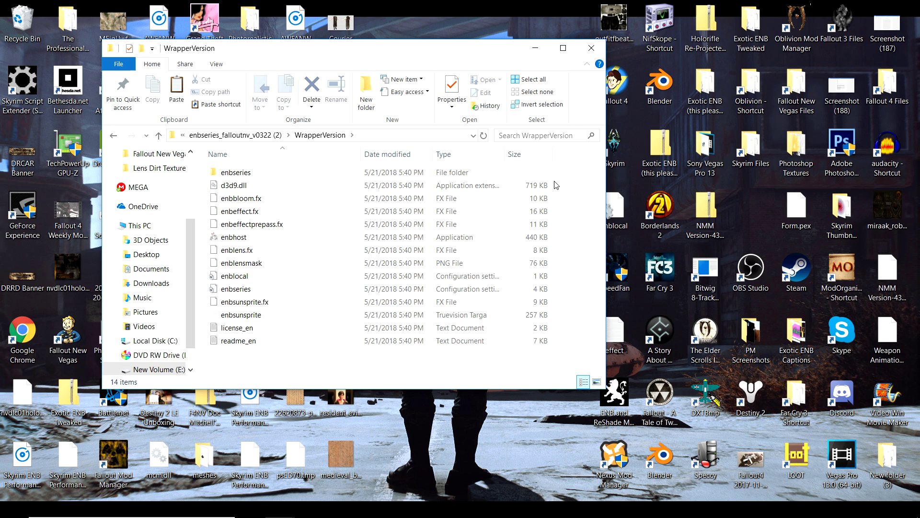
pyautogui.doubleClick(797, 89)
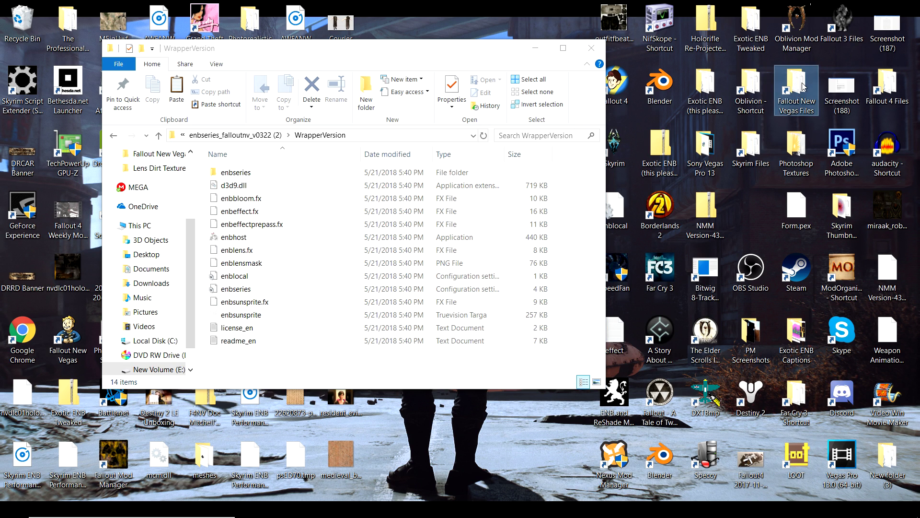
pyautogui.moveTo(477, 159); pyautogui.dragTo(508, 85)
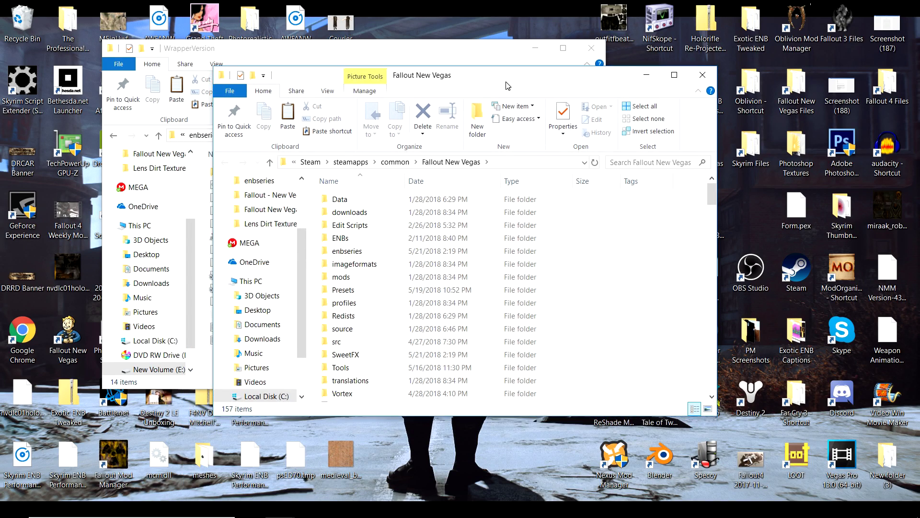
# Step: Browse to C:\Program Files (x86)\Steam\steamapps\common\Fallout New Vegas in the second window
pyautogui.click(280, 398)
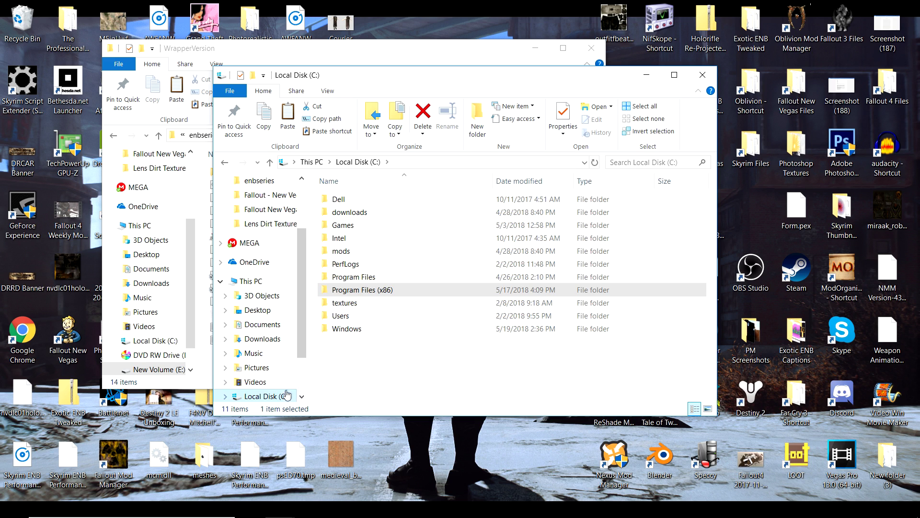
pyautogui.doubleClick(395, 290)
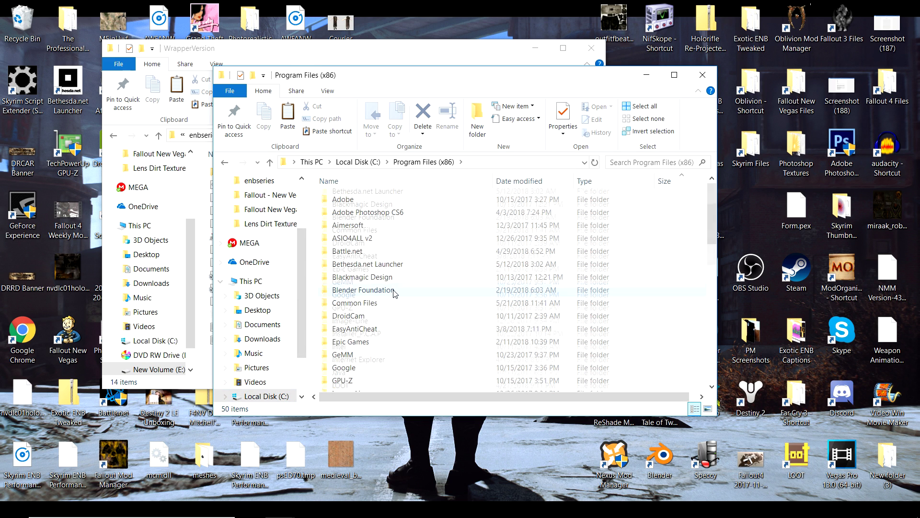
pyautogui.scroll(-10, 394, 293)
pyautogui.doubleClick(383, 283)
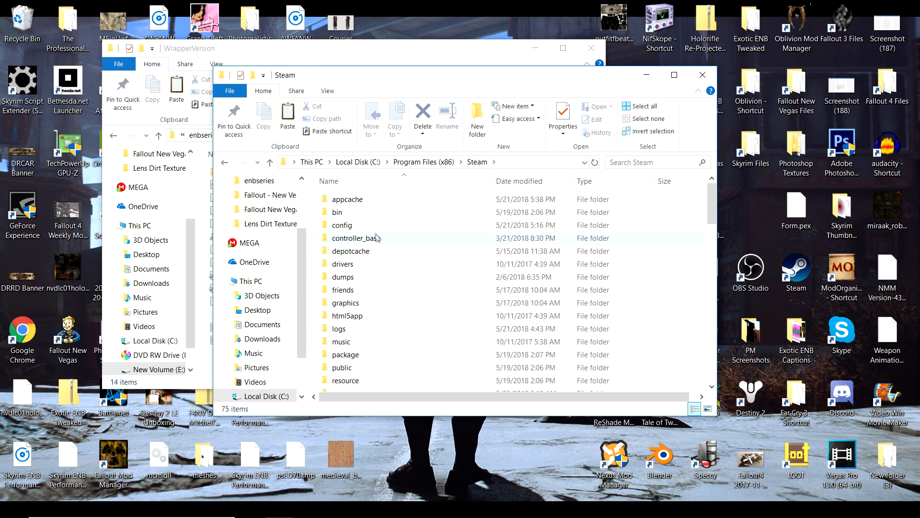
pyautogui.scroll(-4, 355, 312)
pyautogui.doubleClick(349, 282)
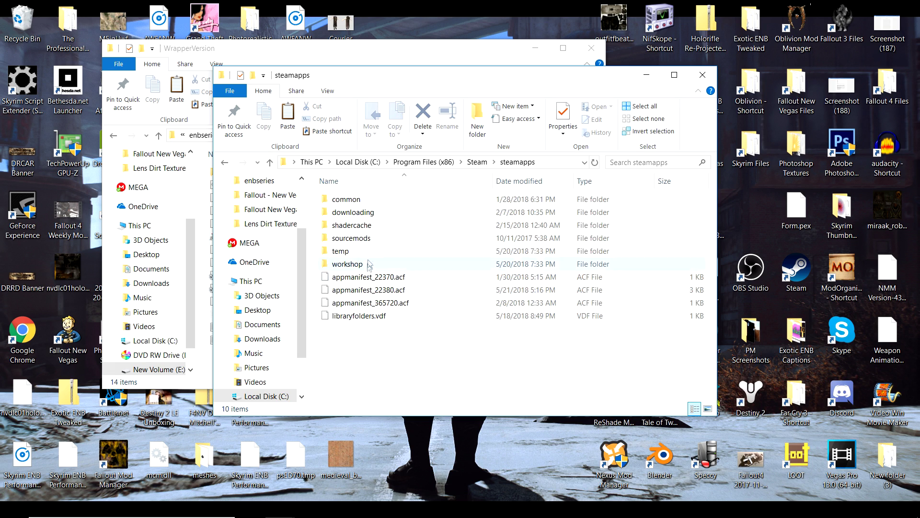
pyautogui.doubleClick(352, 200)
pyautogui.doubleClick(375, 226)
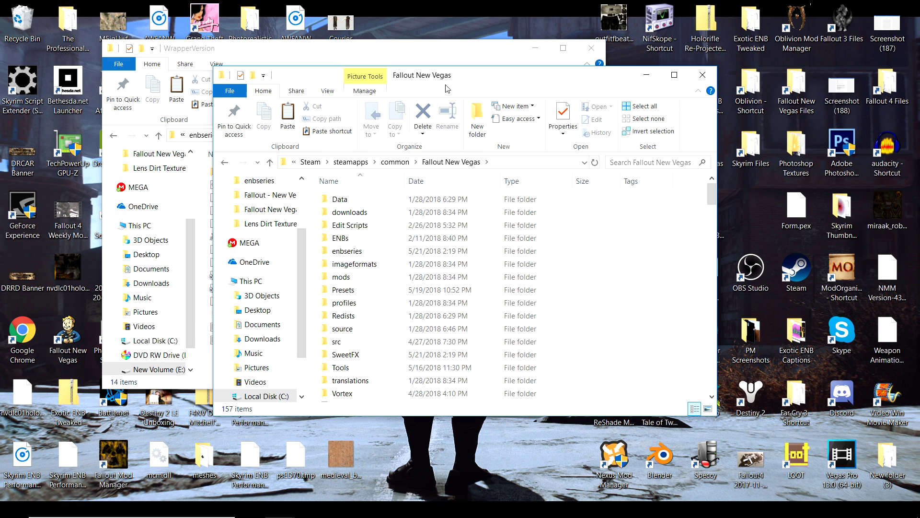
# Step: Copy d3d9.dll from WrapperVersion into the Fallout New Vegas folder, replacing the existing file
pyautogui.moveTo(446, 87); pyautogui.dragTo(511, 78)
pyautogui.moveTo(329, 58); pyautogui.dragTo(267, 61)
pyautogui.rightClick(217, 189)
pyautogui.click(143, 329)
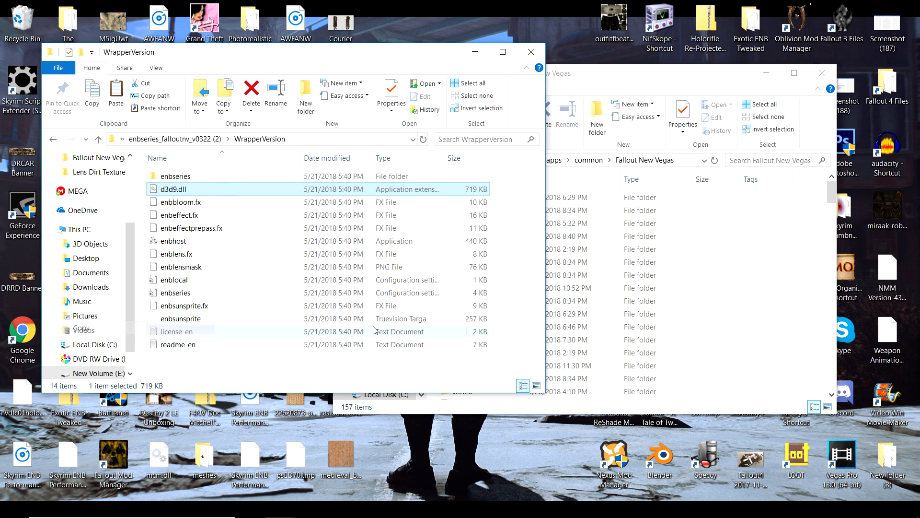
pyautogui.rightClick(812, 285)
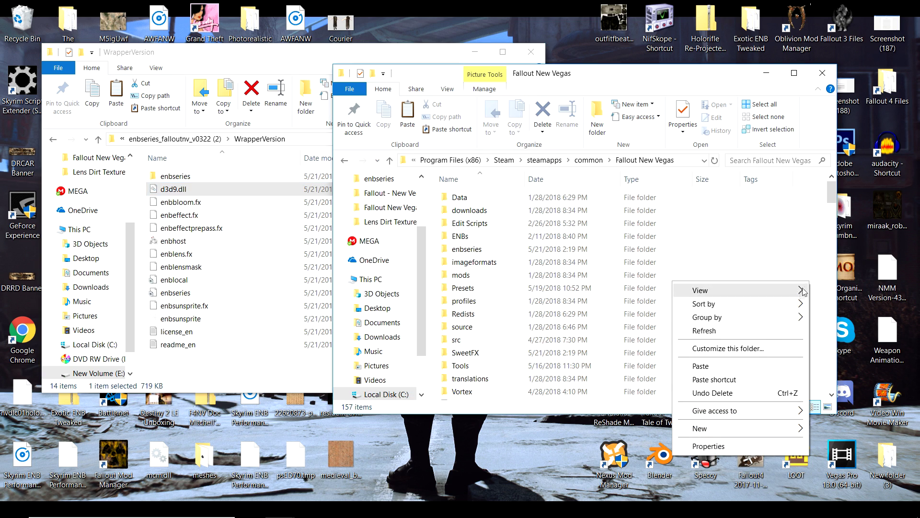
pyautogui.click(741, 367)
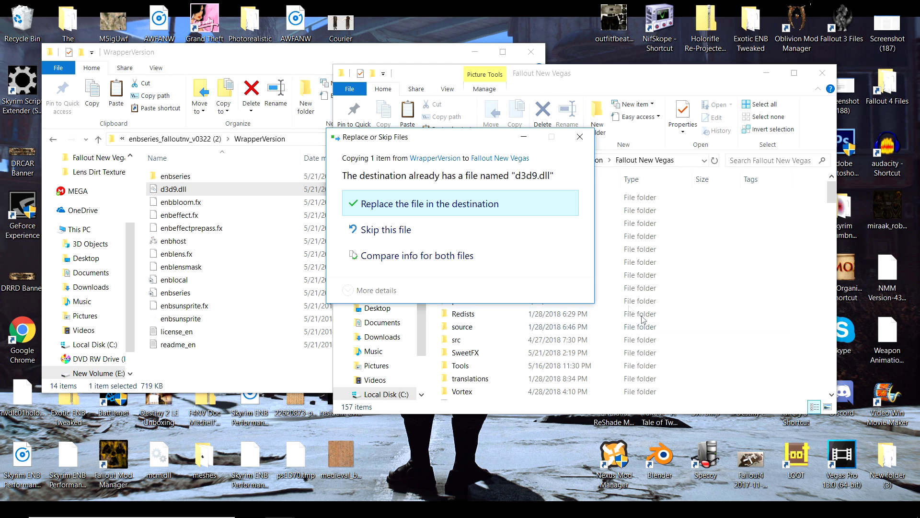
pyautogui.click(547, 206)
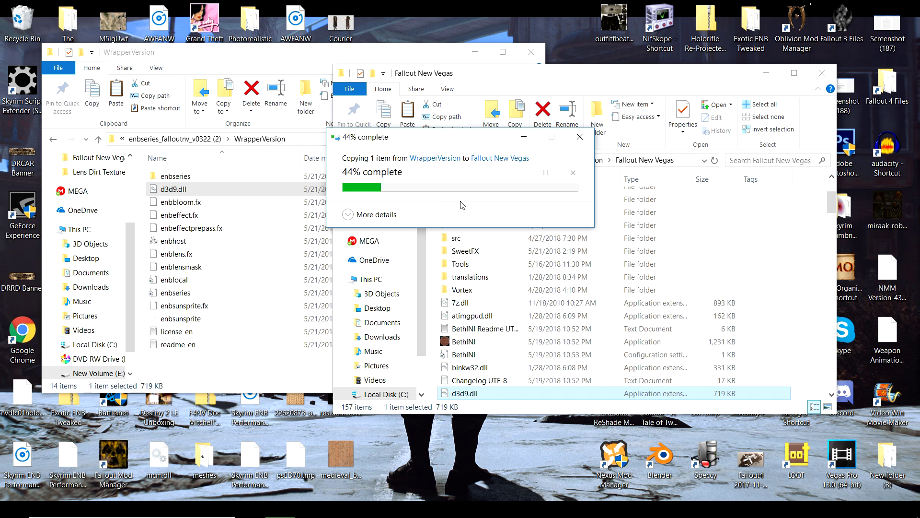
# Step: Copy enbhost from WrapperVersion into the Fallout New Vegas folder, replacing the existing file
pyautogui.click(254, 59)
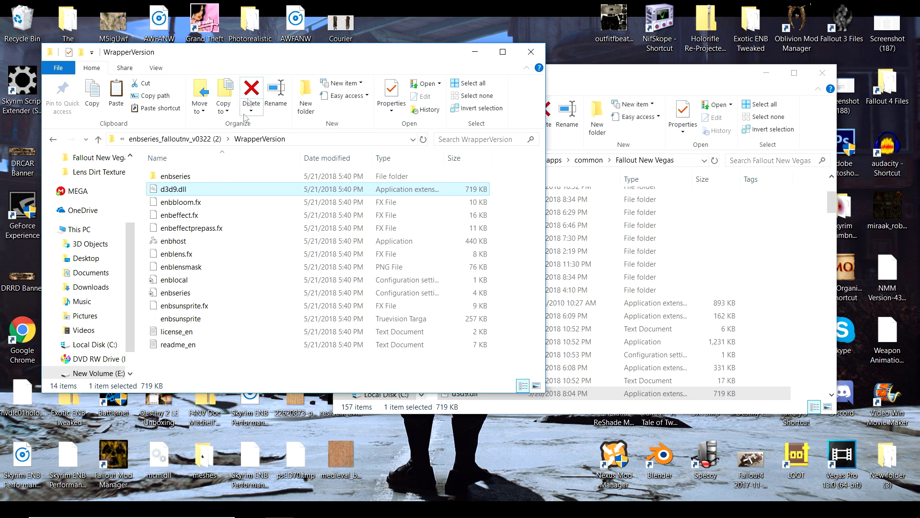
pyautogui.rightClick(207, 239)
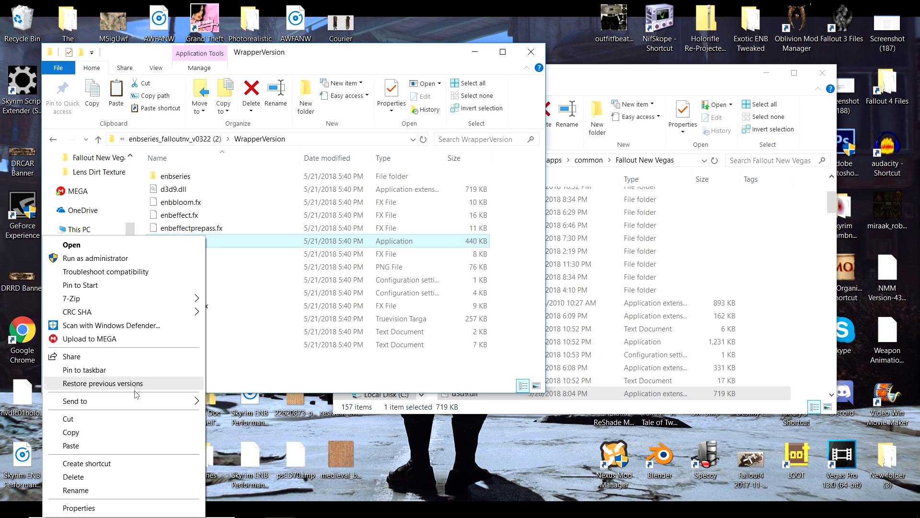
pyautogui.click(117, 431)
pyautogui.click(816, 282)
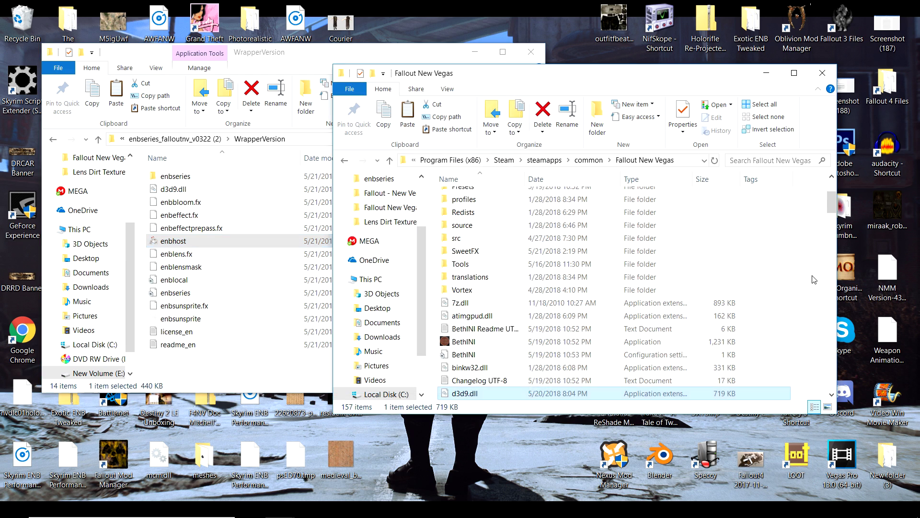
pyautogui.rightClick(815, 278)
pyautogui.click(745, 365)
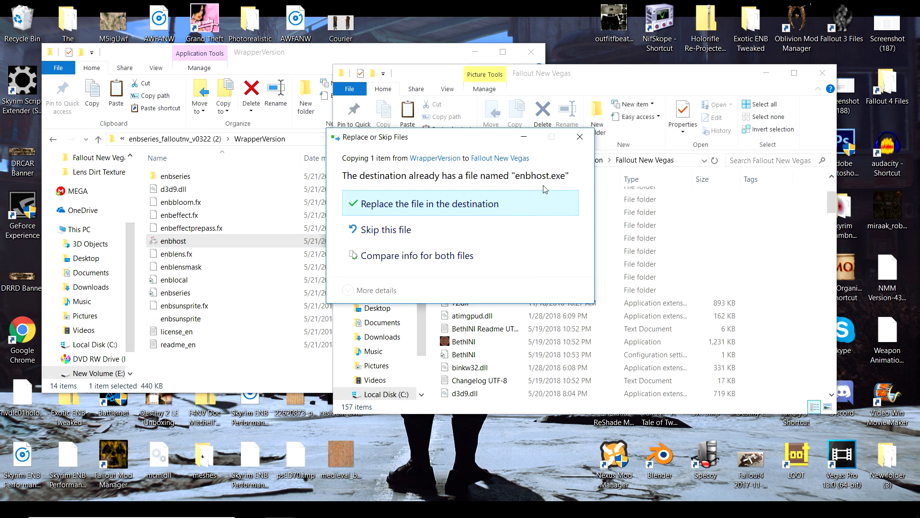
pyautogui.click(492, 203)
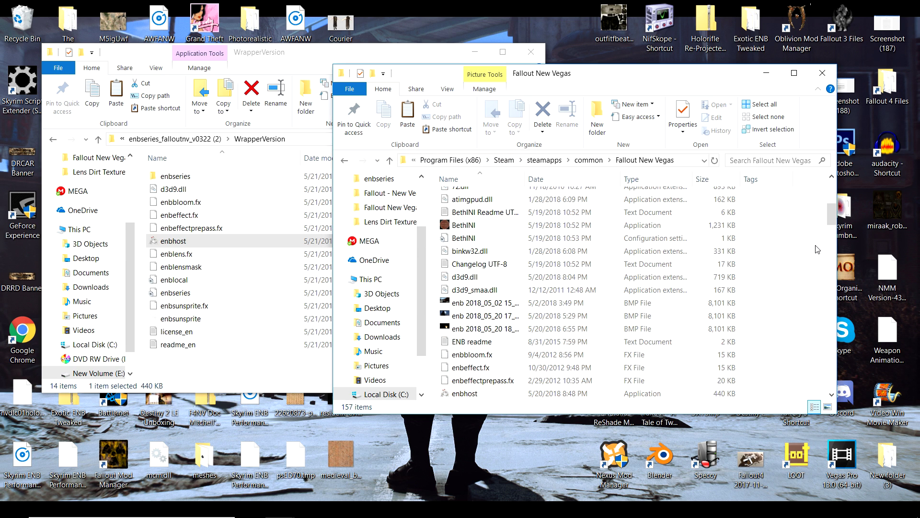
pyautogui.scroll(8, 775, 311)
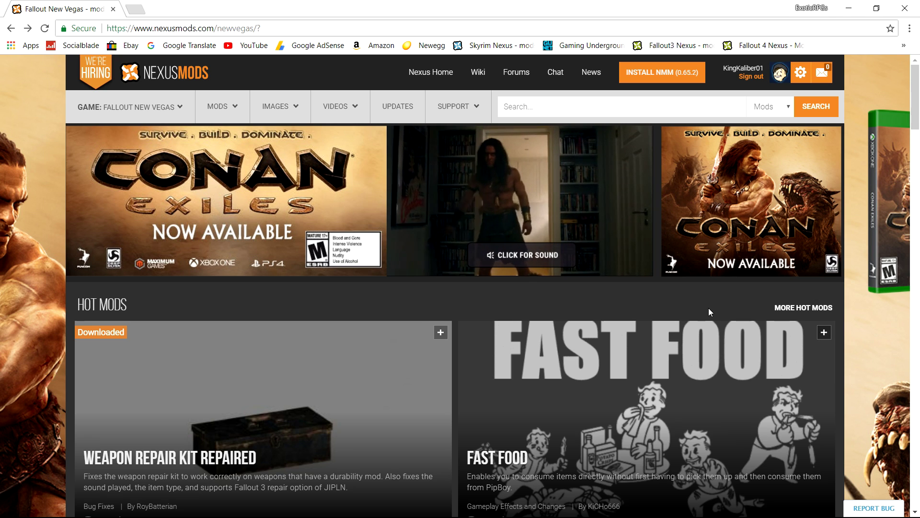
# Step: Search New Vegas mods for 'enb' and scroll through the results
pyautogui.click(590, 109)
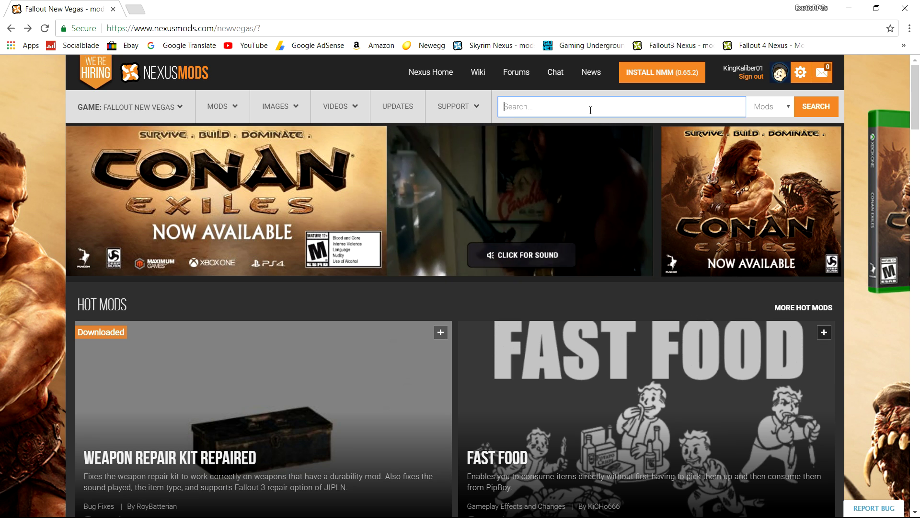
pyautogui.write('enb')
pyautogui.press('Return')
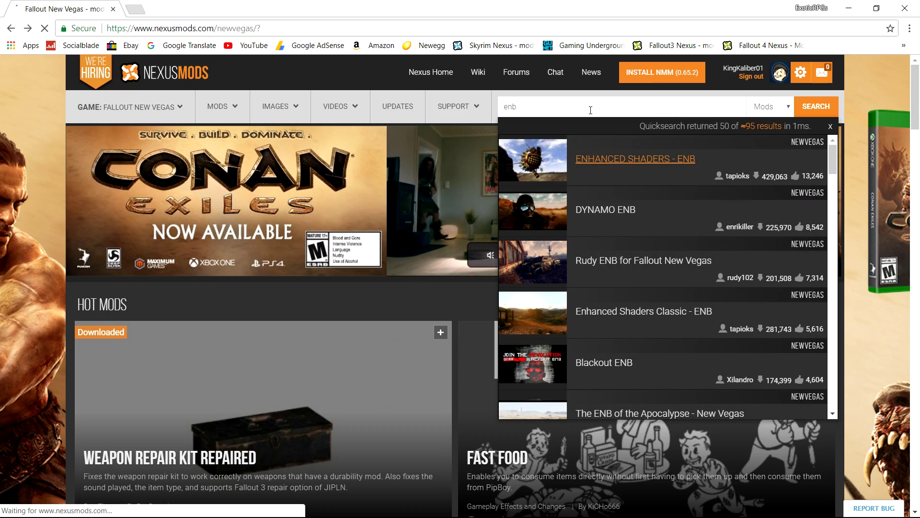
pyautogui.scroll(-3, 773, 302)
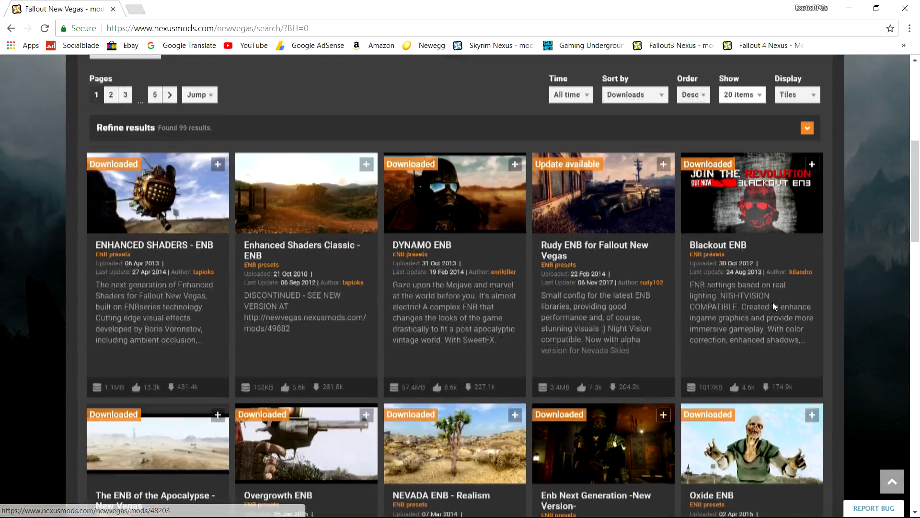
pyautogui.scroll(-1, 769, 302)
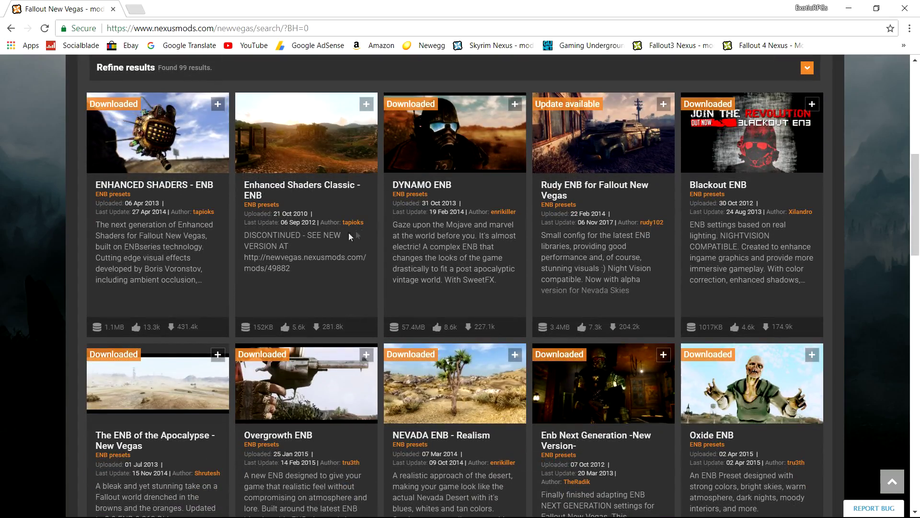
pyautogui.scroll(-3, 300, 240)
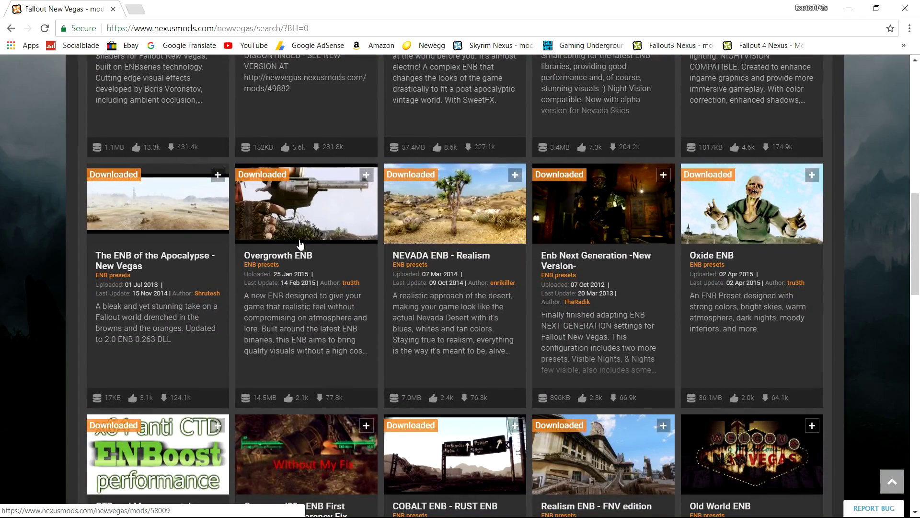
pyautogui.scroll(-3, 300, 244)
pyautogui.scroll(12, 293, 252)
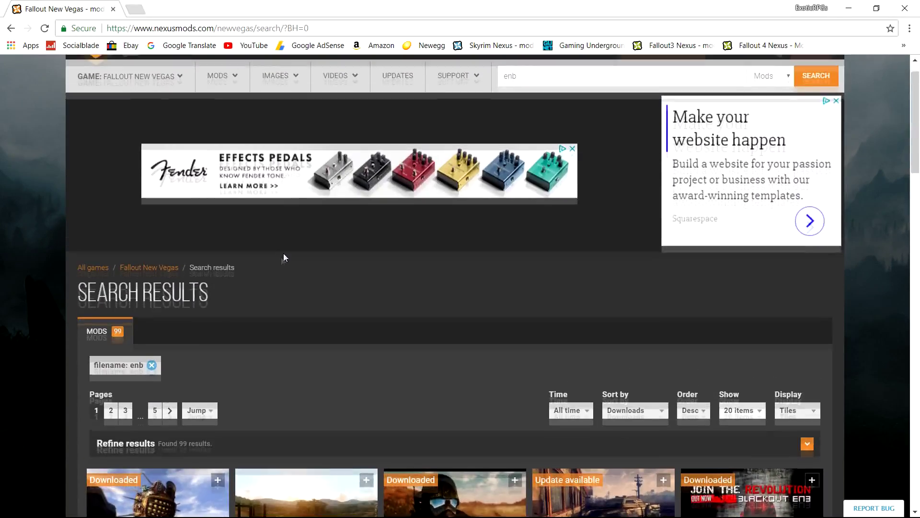
# Step: Open the ENB presets category from the mod categories page and sort it by Downloads
pyautogui.moveTo(220, 106)
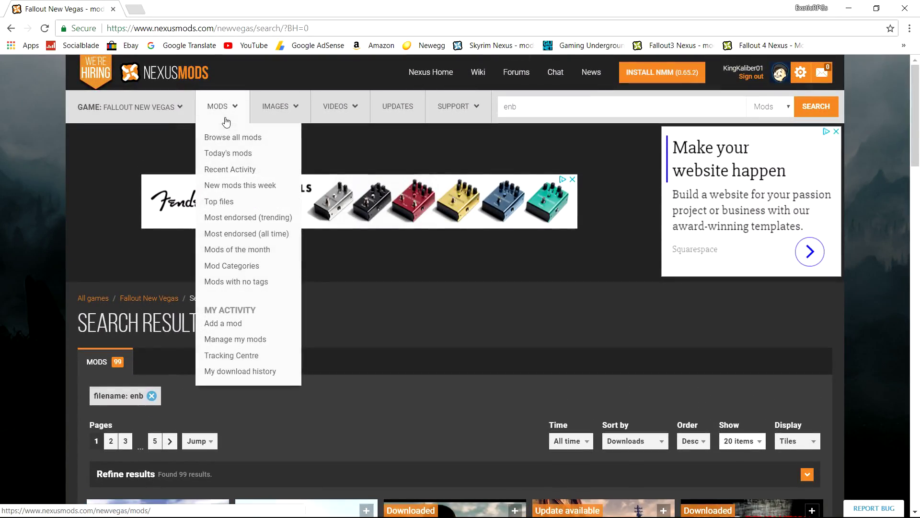
pyautogui.click(240, 267)
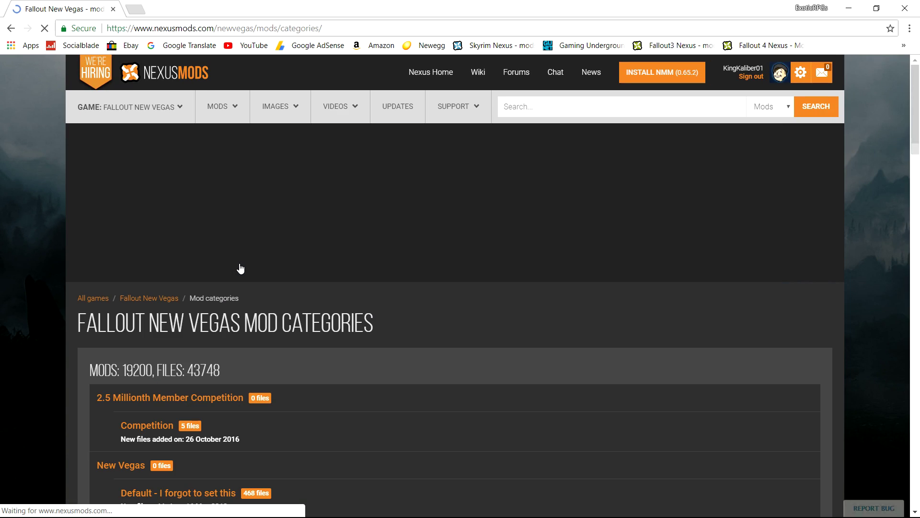
pyautogui.scroll(-12, 241, 268)
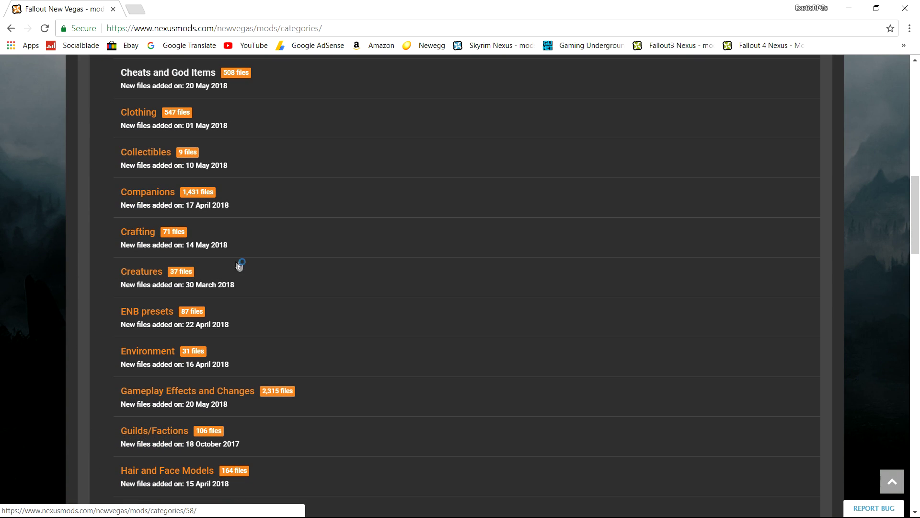
pyautogui.click(160, 317)
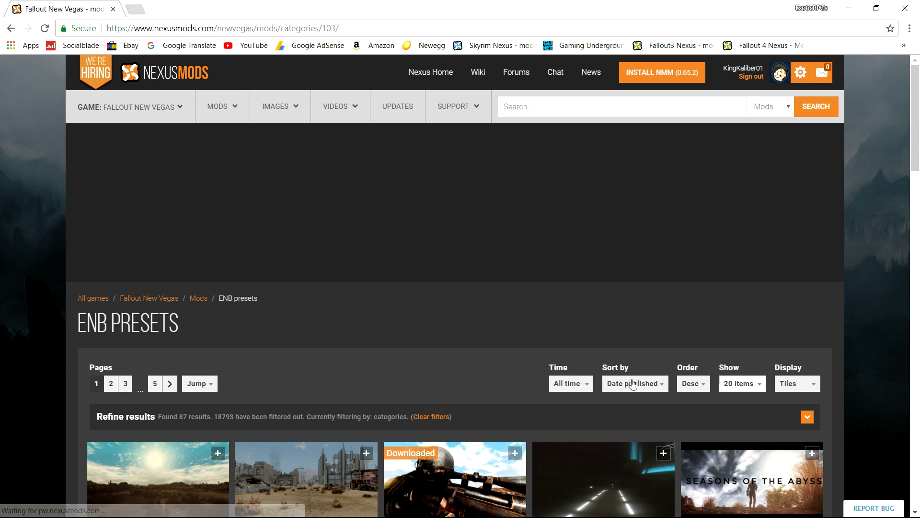
pyautogui.scroll(-3, 632, 384)
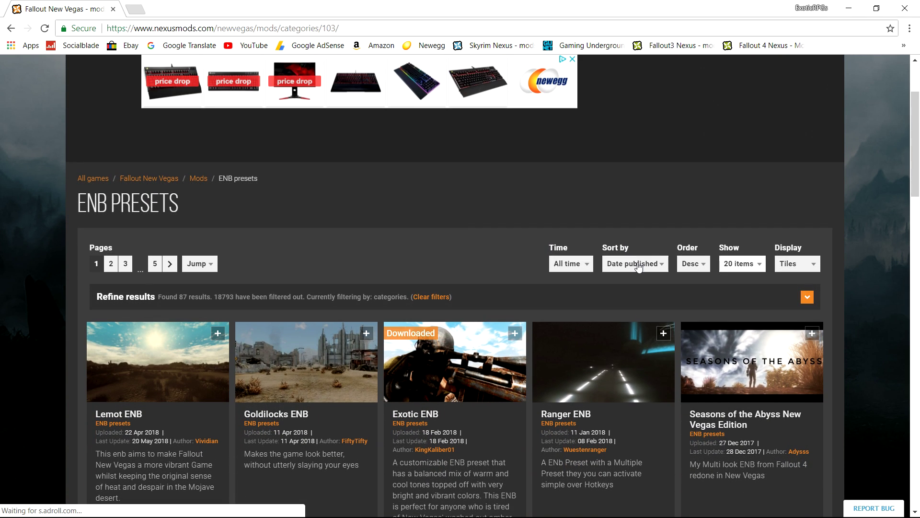
pyautogui.click(639, 263)
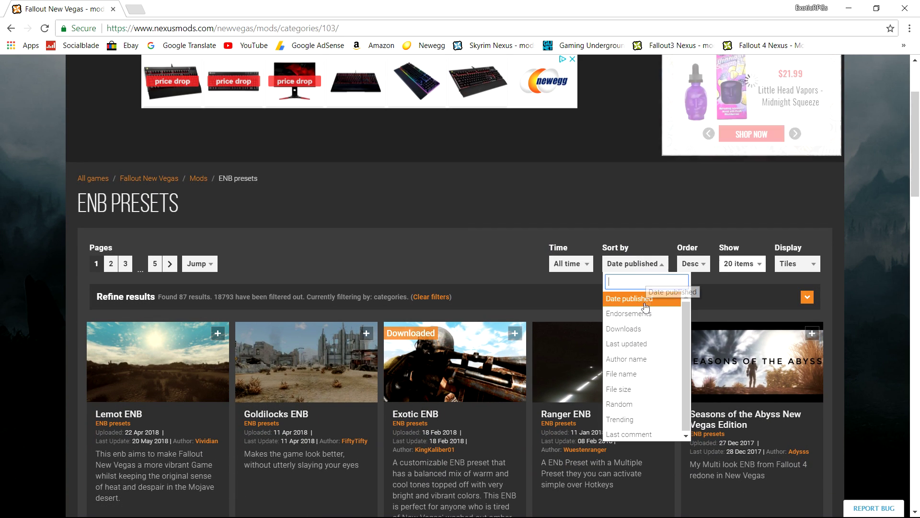
pyautogui.click(632, 328)
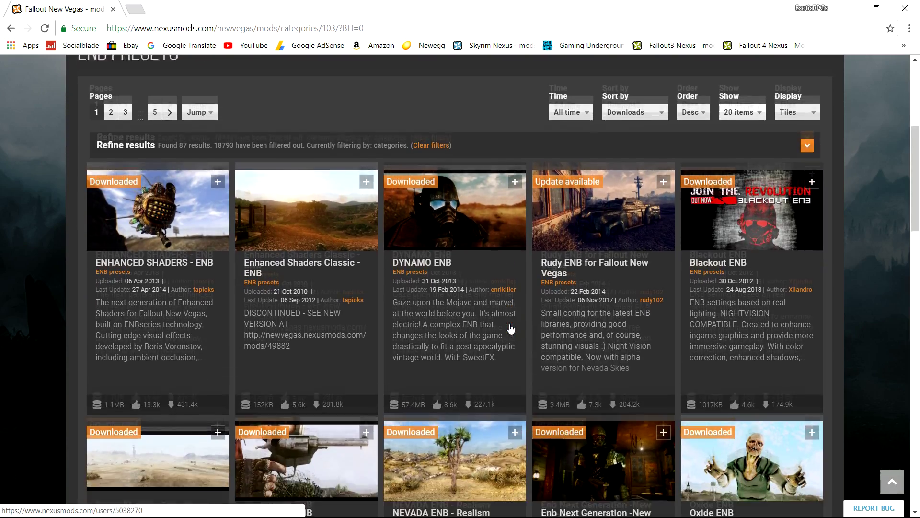
# Step: Browse the sorted ENB presets and open The ENB of the Apocalypse - New Vegas tile
pyautogui.scroll(-3, 511, 329)
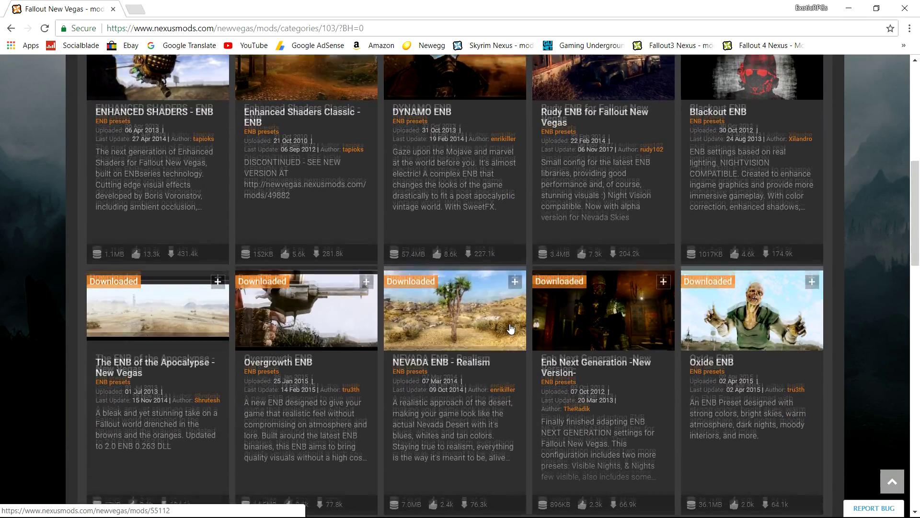
pyautogui.scroll(-3, 511, 328)
pyautogui.scroll(-3, 511, 318)
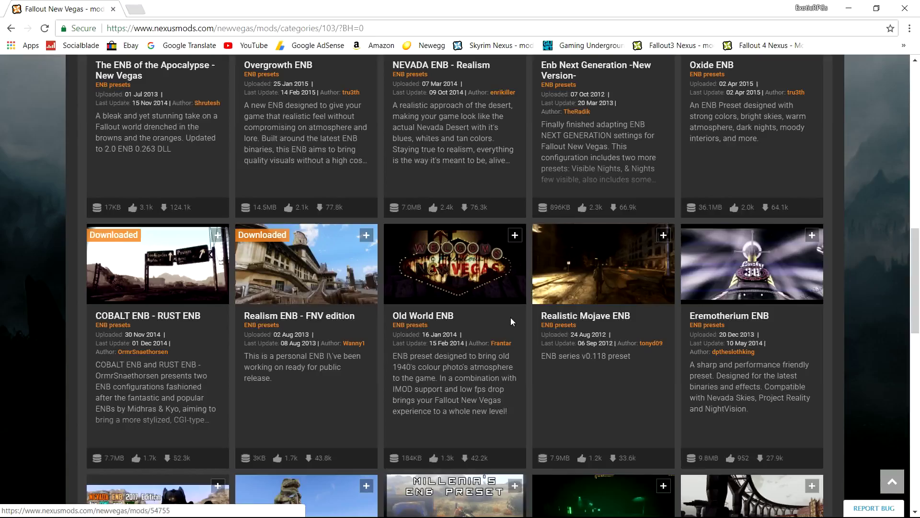
pyautogui.scroll(-4, 510, 318)
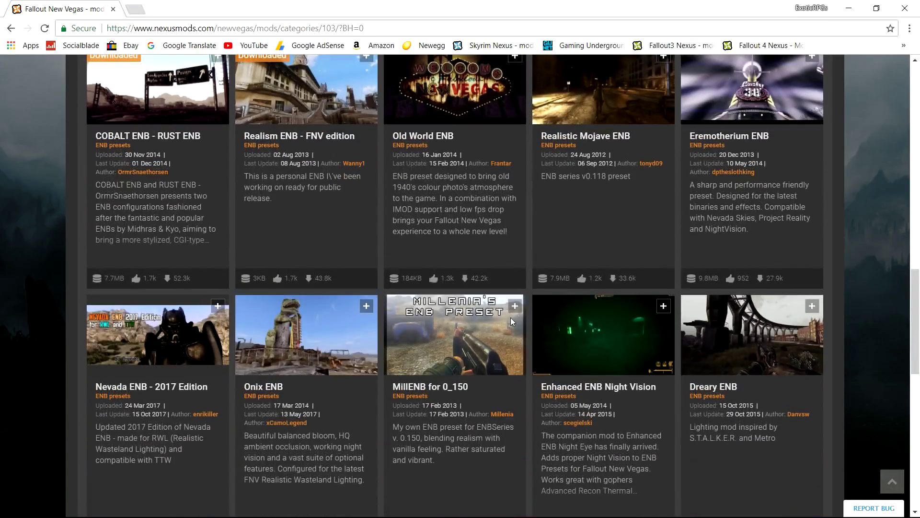
pyautogui.scroll(-3, 511, 317)
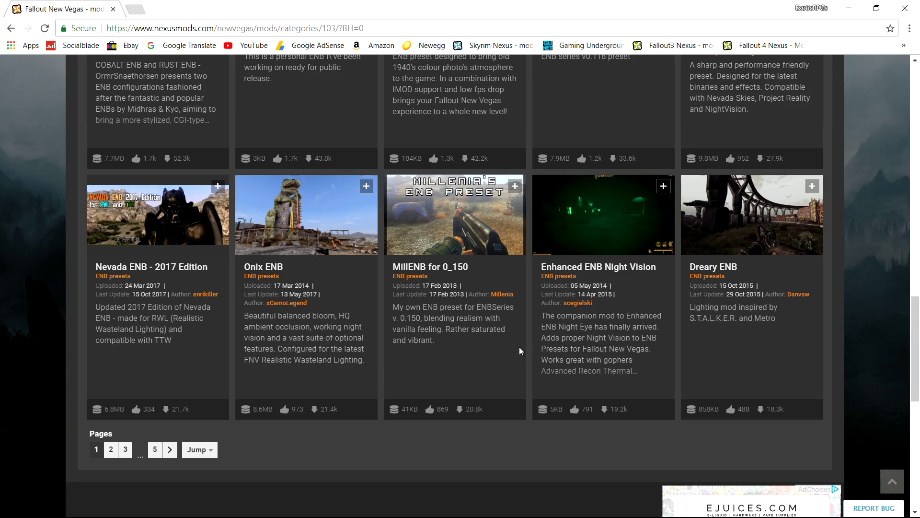
pyautogui.hotkey('alt', 'Left')
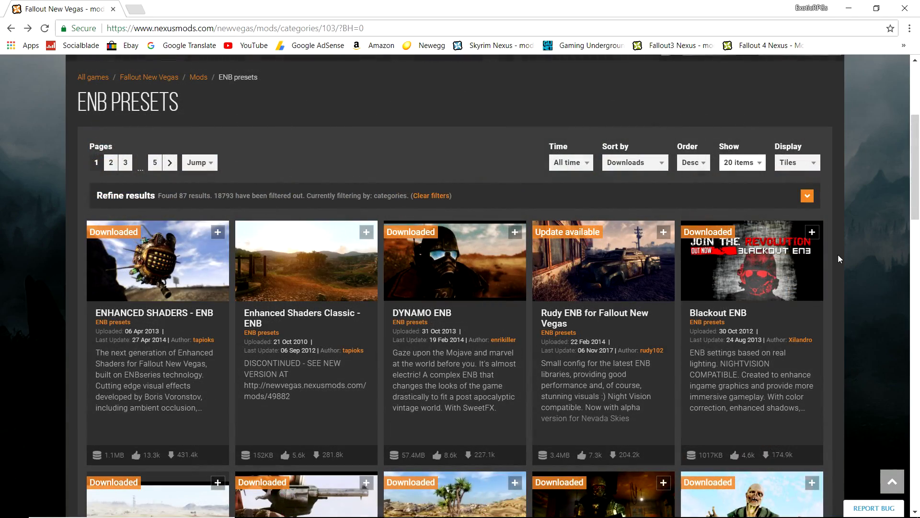
pyautogui.scroll(-4, 838, 256)
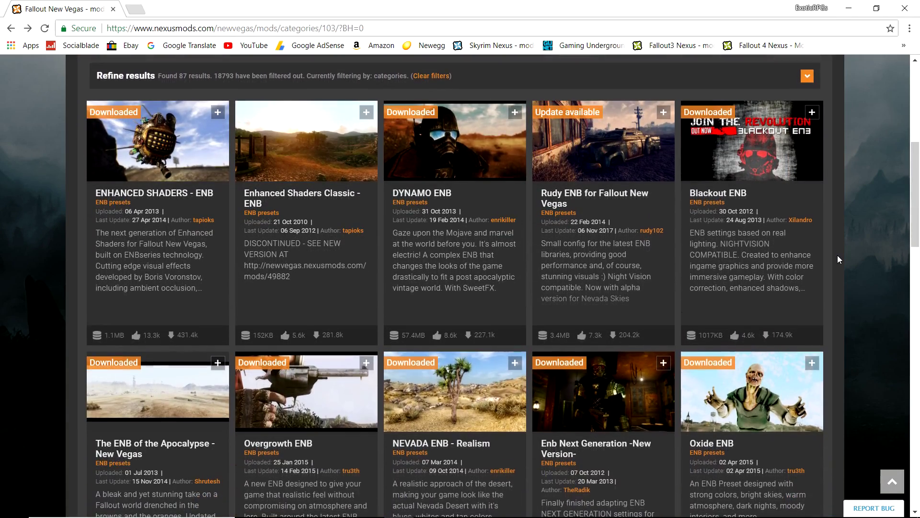
pyautogui.scroll(-1, 838, 258)
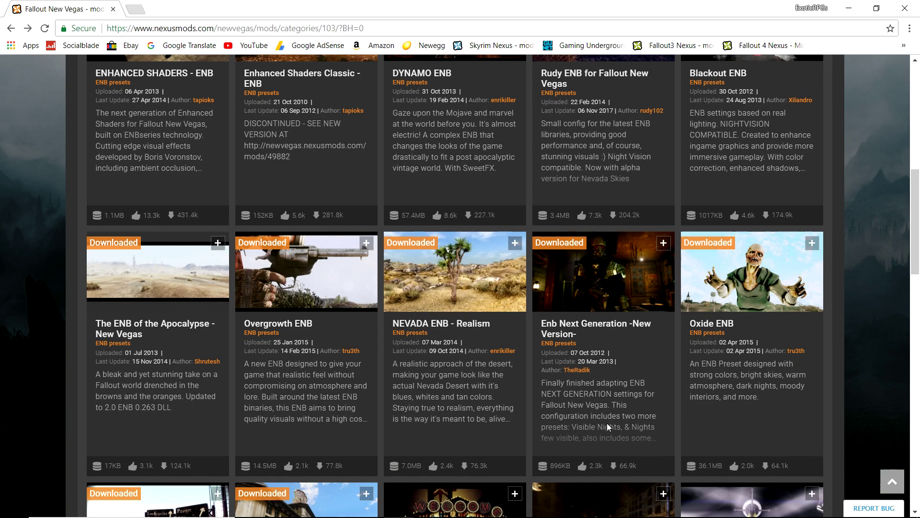
pyautogui.scroll(-1, 621, 420)
pyautogui.click(152, 224)
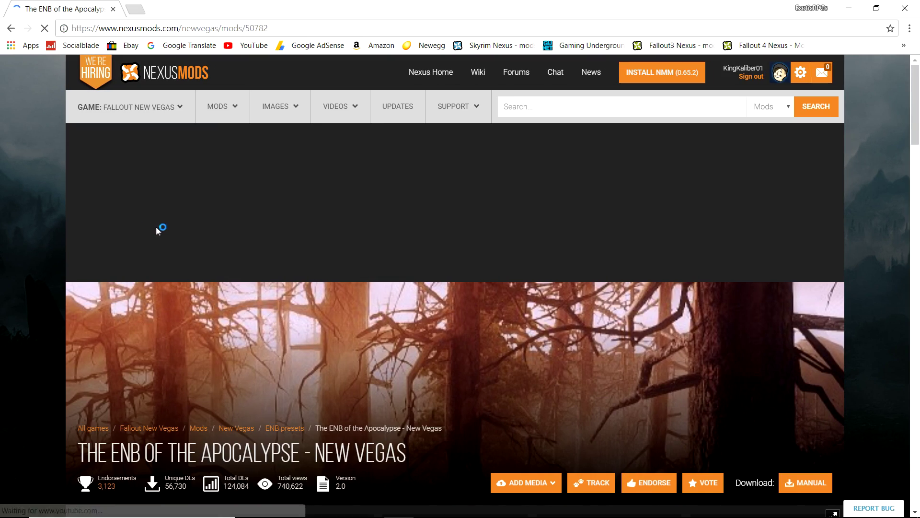
# Step: From the mod's Files tab, manually download the EoTANV 2_0 main file
pyautogui.scroll(-3, 171, 233)
pyautogui.scroll(-3, 220, 268)
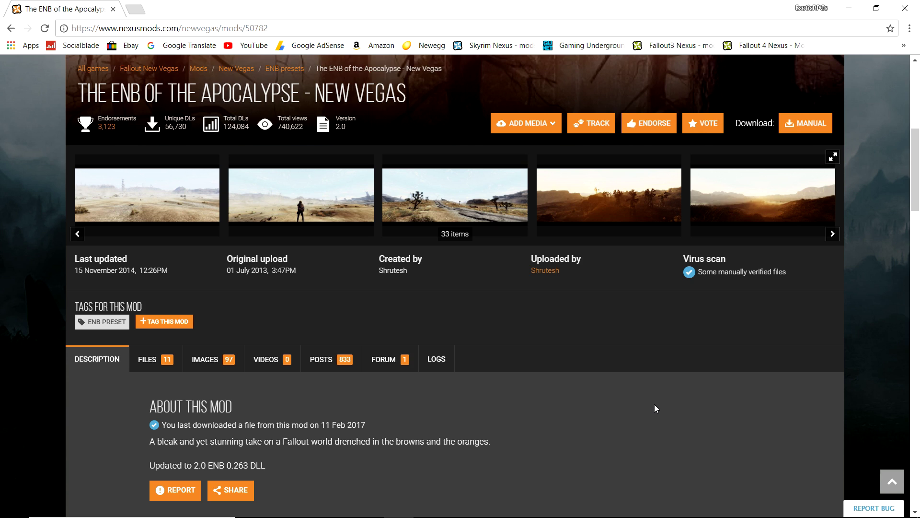
pyautogui.scroll(-1, 655, 408)
pyautogui.click(149, 300)
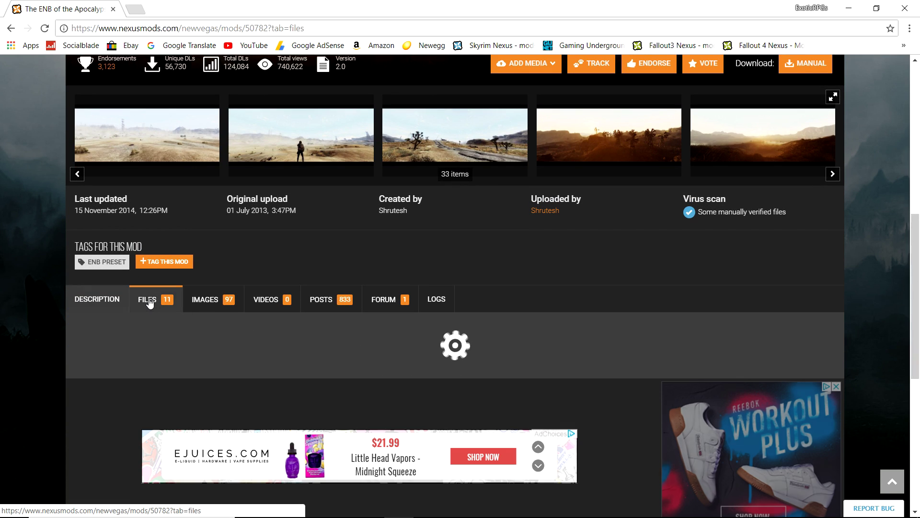
pyautogui.scroll(-2, 103, 343)
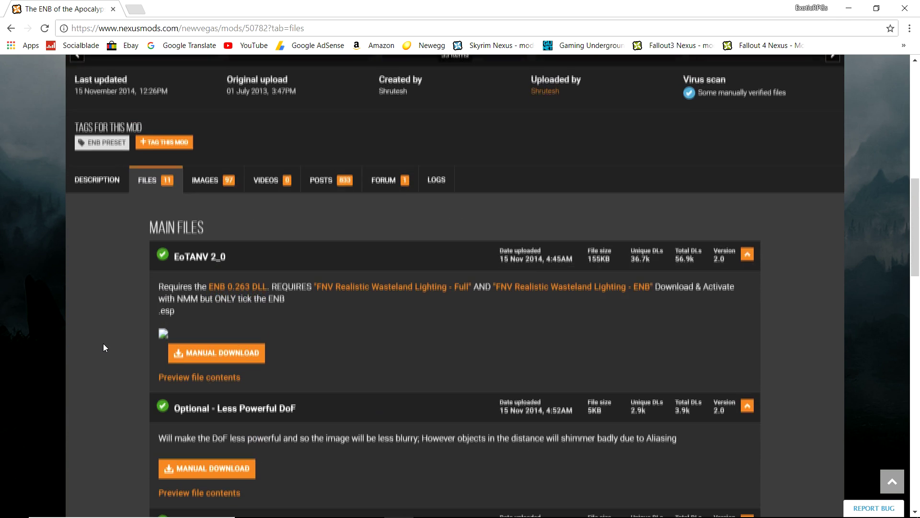
pyautogui.scroll(-1, 104, 348)
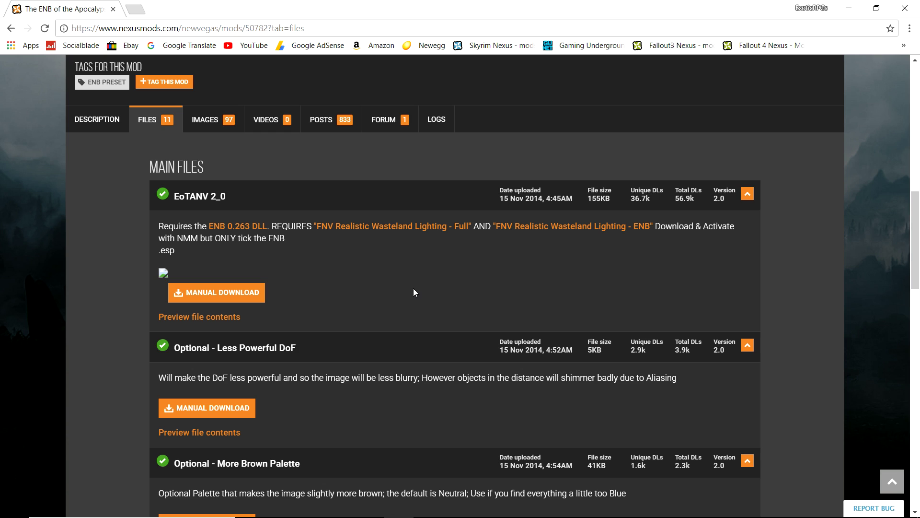
pyautogui.click(255, 292)
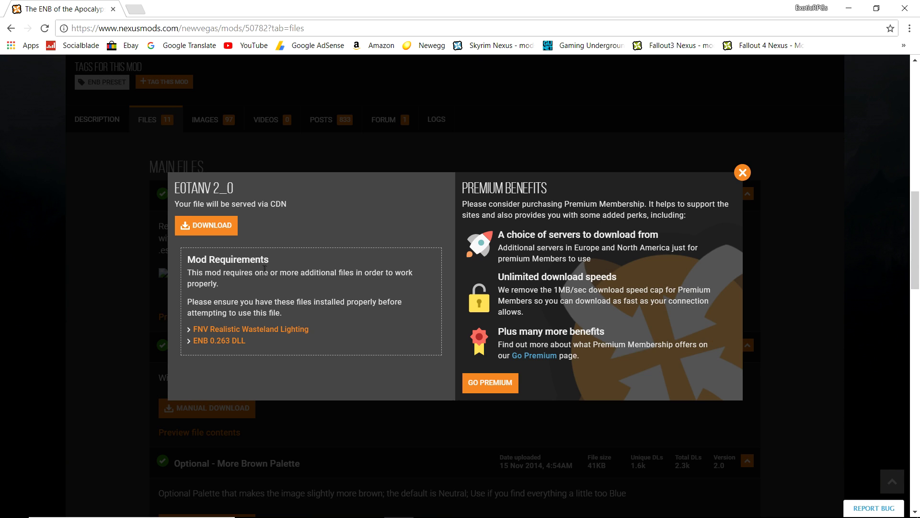
pyautogui.click(239, 237)
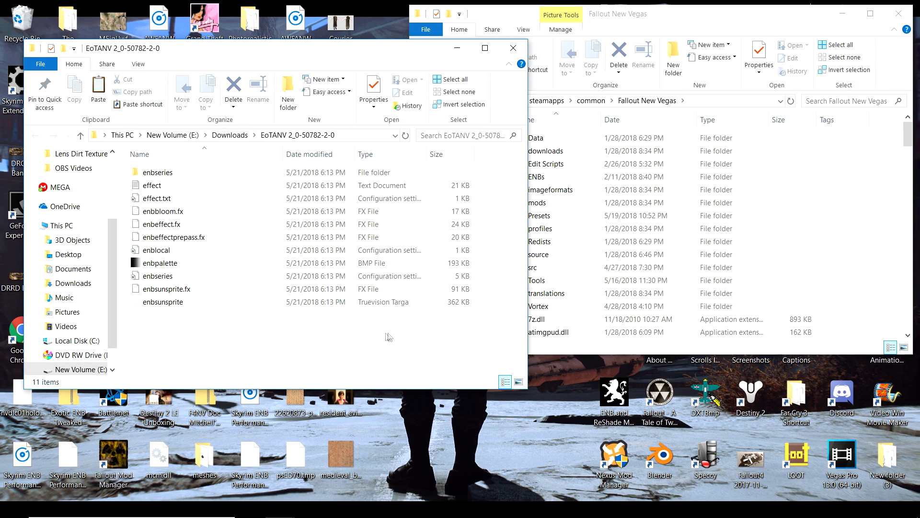
# Step: Copy all 11 extracted preset files, including enbseries, and paste them into the Fallout New Vegas folder
pyautogui.moveTo(263, 337); pyautogui.dragTo(249, 171)
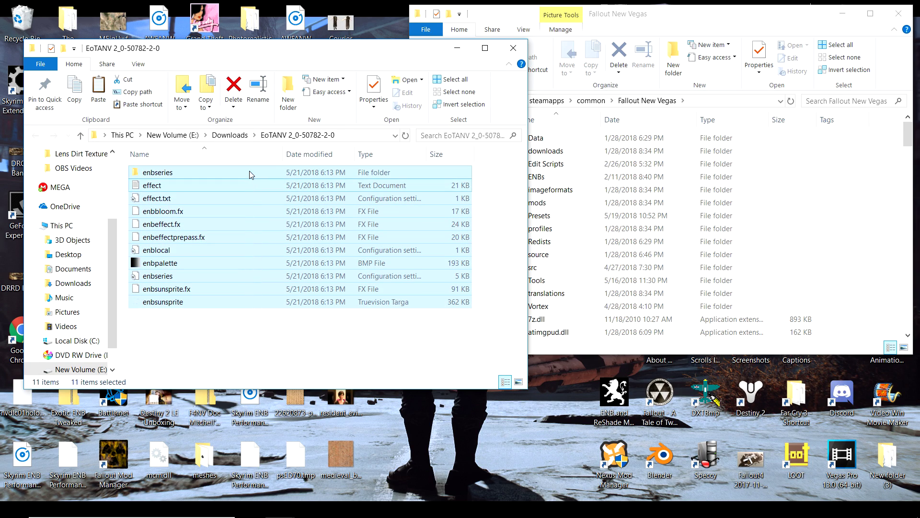
pyautogui.rightClick(249, 171)
pyautogui.click(174, 310)
pyautogui.click(883, 215)
pyautogui.rightClick(883, 212)
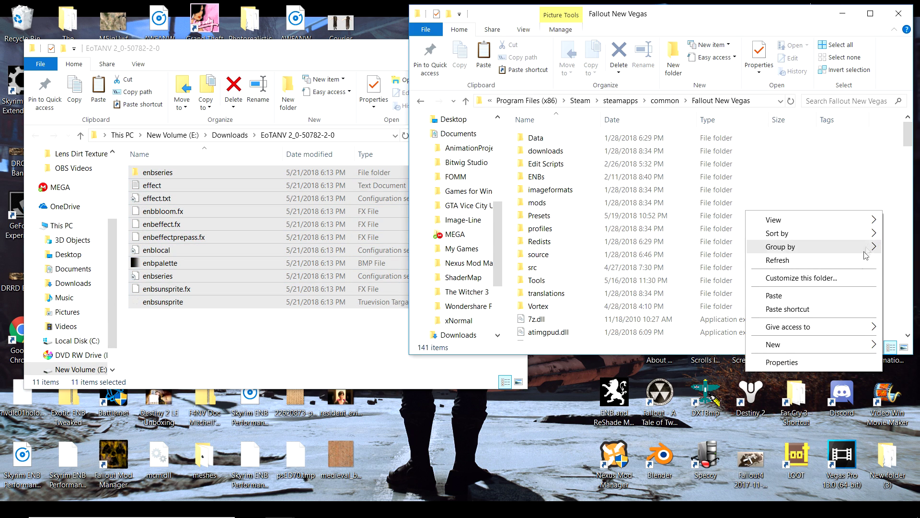
pyautogui.click(774, 295)
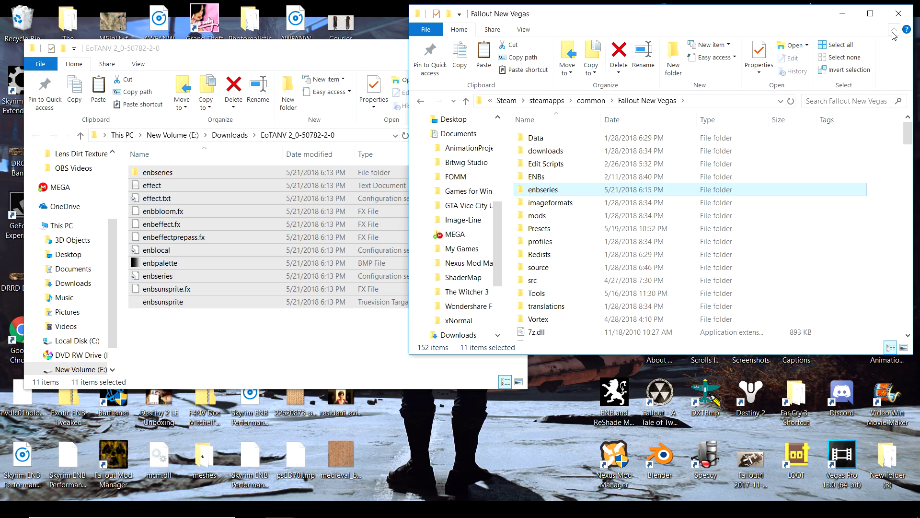
pyautogui.moveTo(908, 130); pyautogui.dragTo(909, 205)
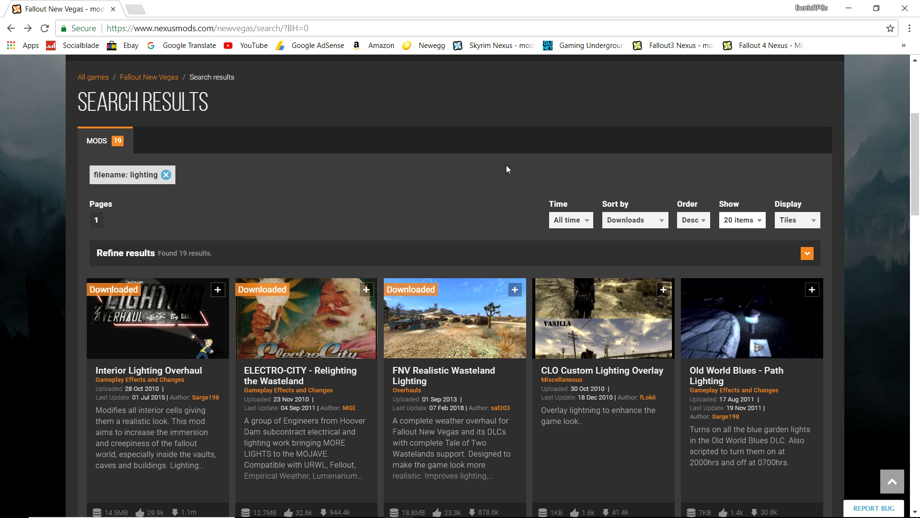
# Step: Open the FNV Realistic Wasteland Lighting result and scroll down to its About description
pyautogui.scroll(-4, 491, 161)
pyautogui.click(453, 143)
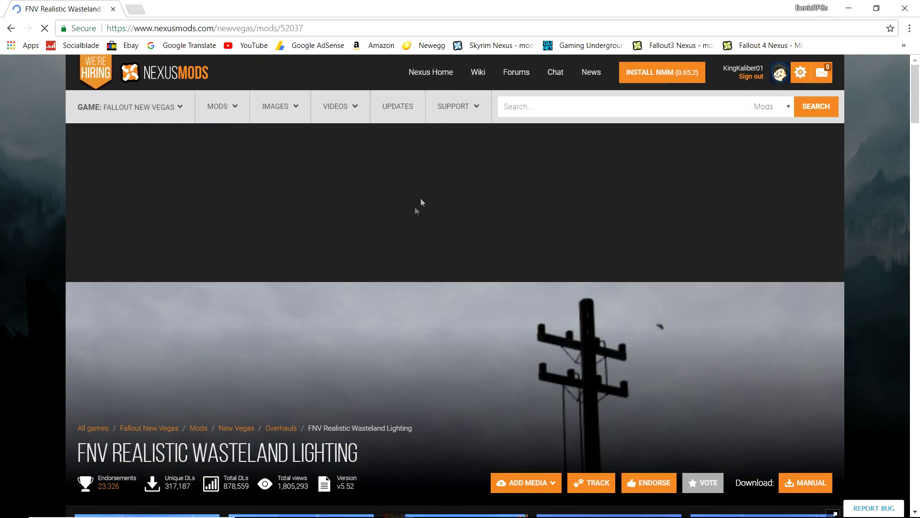
pyautogui.scroll(-5, 375, 293)
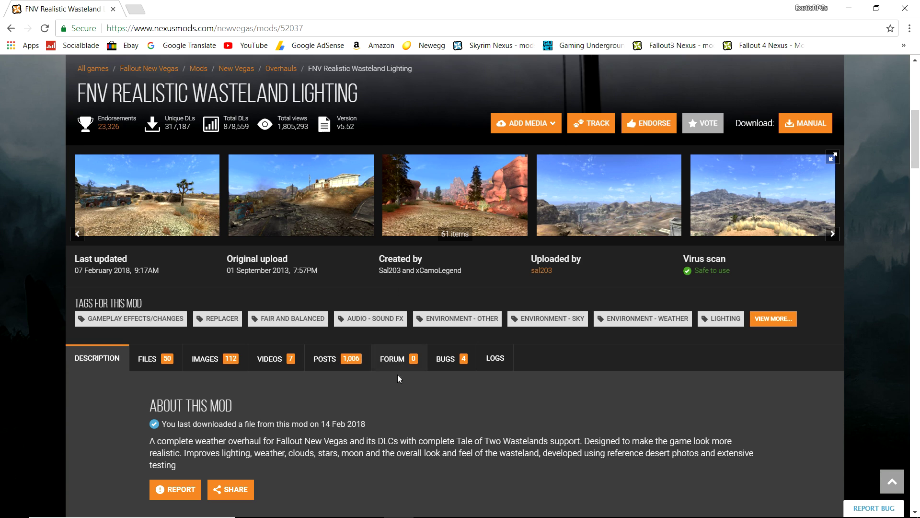
pyautogui.scroll(-3, 397, 398)
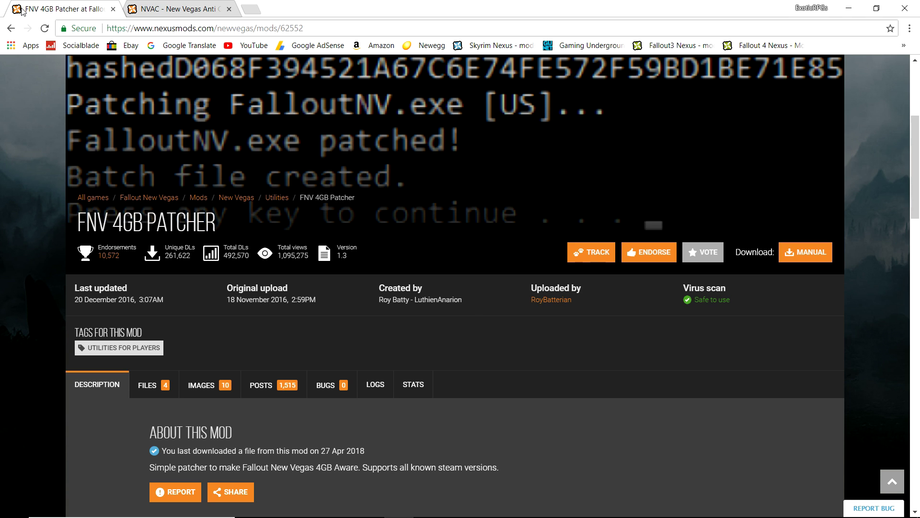
# Step: Switch back and forth between the NVAC - New Vegas Anti Crash and FNV 4GB Patcher tabs
pyautogui.click(181, 9)
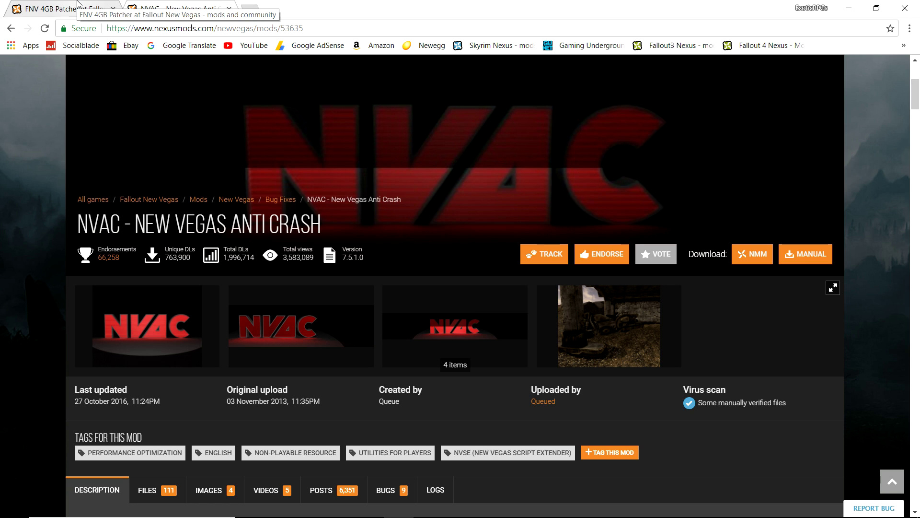
pyautogui.click(78, 4)
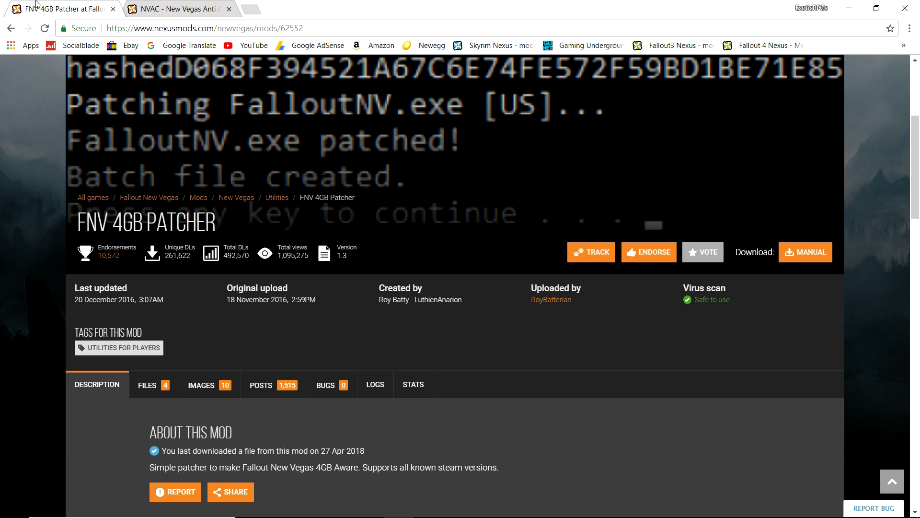
pyautogui.click(168, 5)
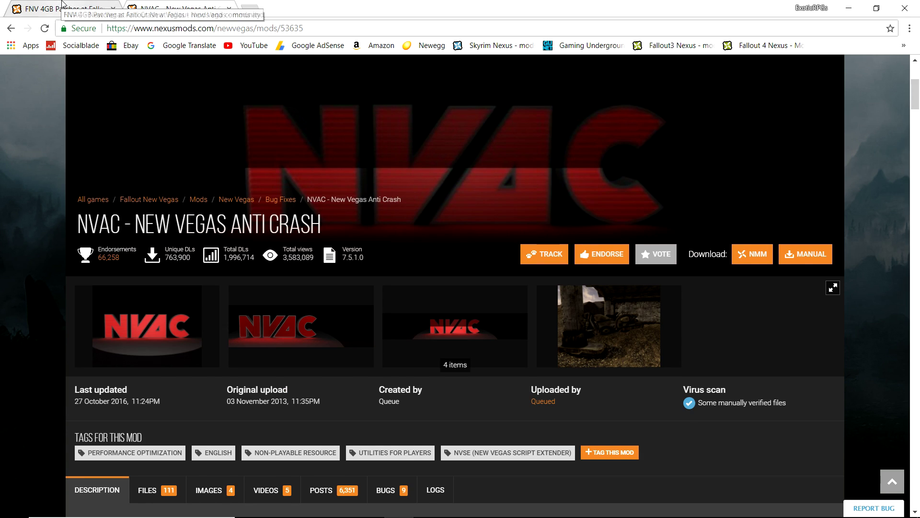
pyautogui.click(62, 9)
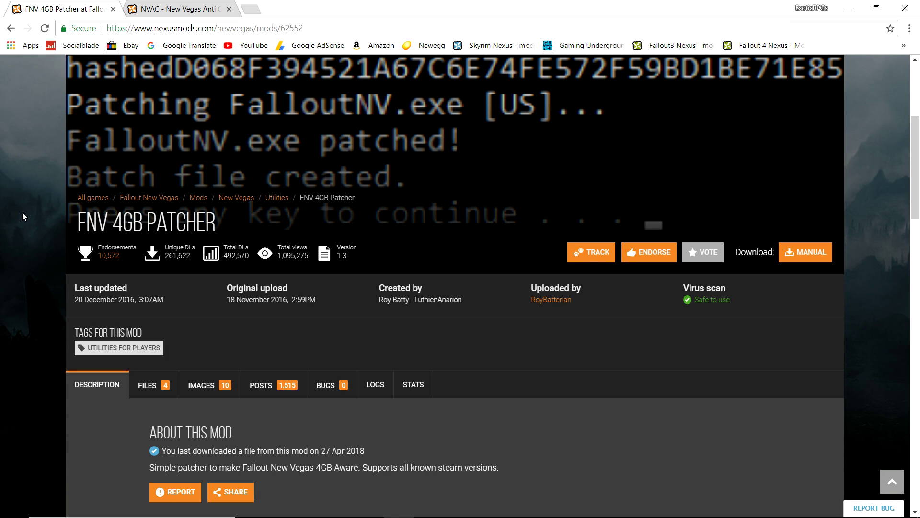